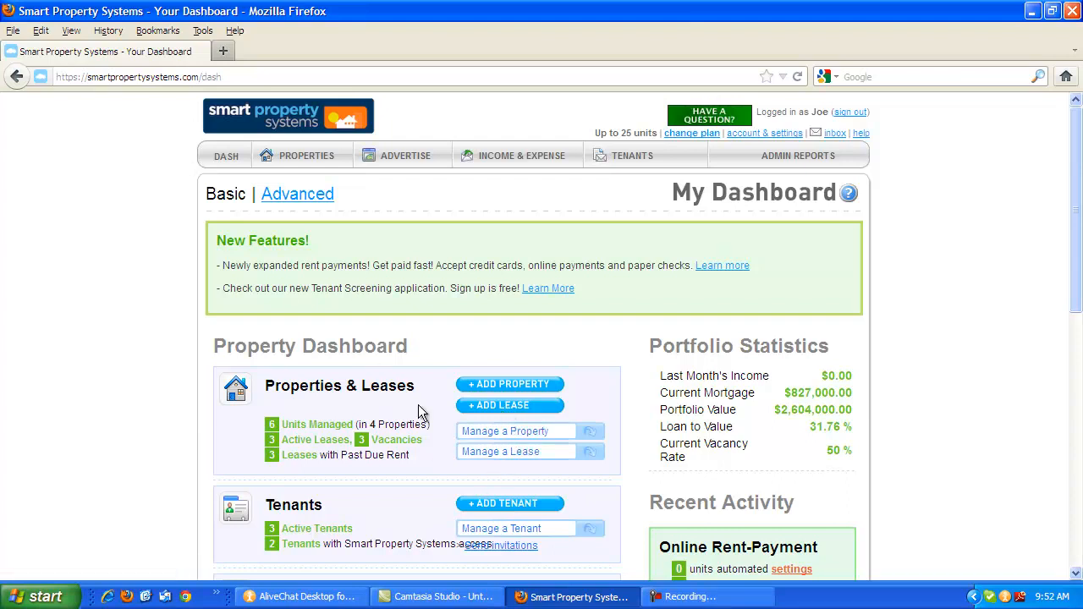
Open My Properties and start adding a lease for vacant unit #2 of Forrest Glenn.
mouse_move(294, 165)
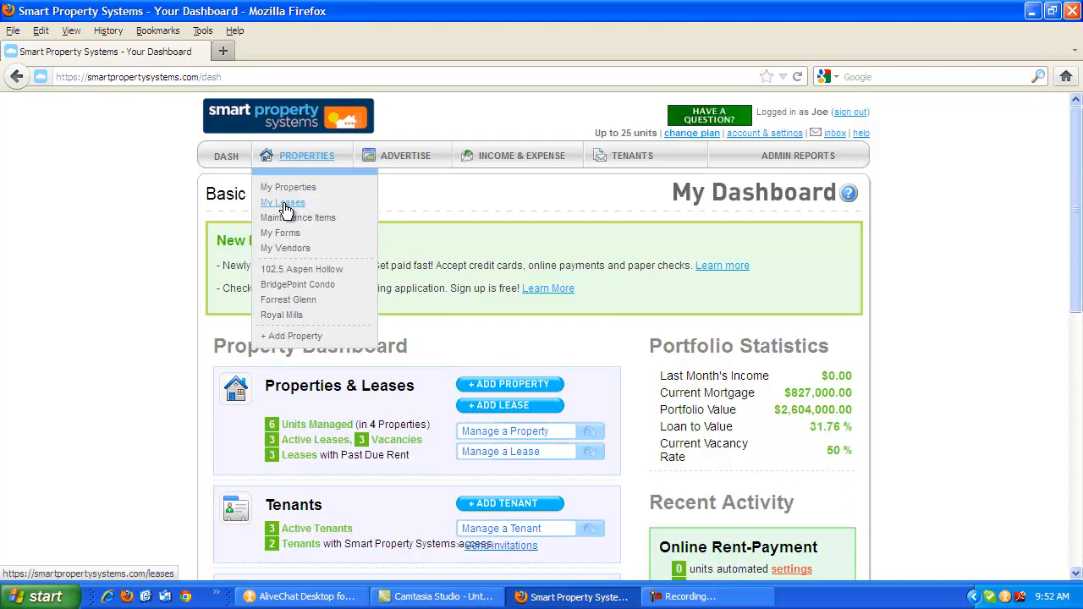
click(287, 194)
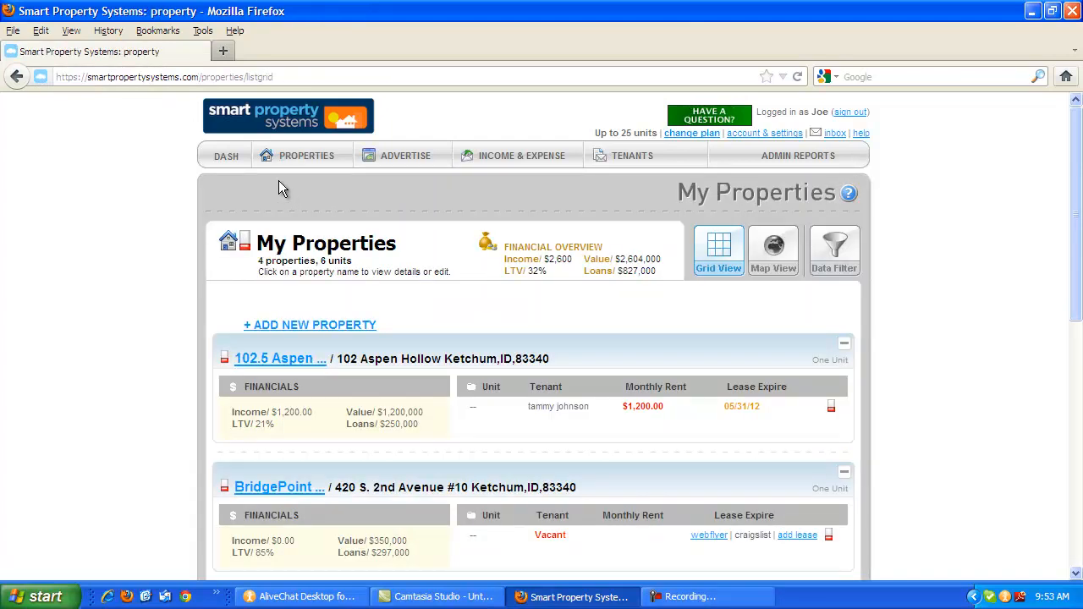
scroll(495, 218, down, 2)
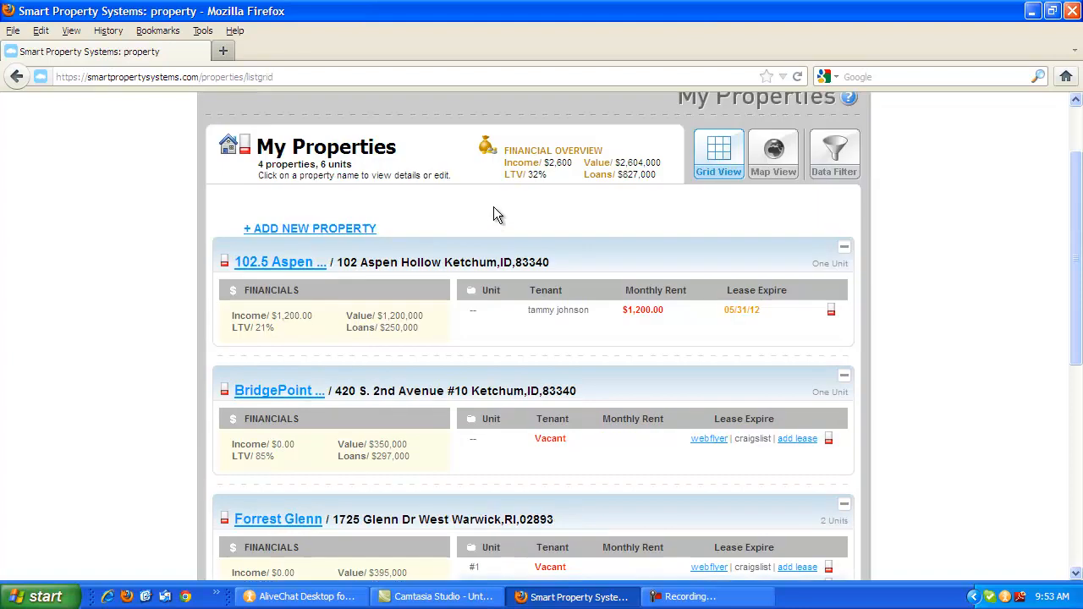
scroll(495, 215, down, 2)
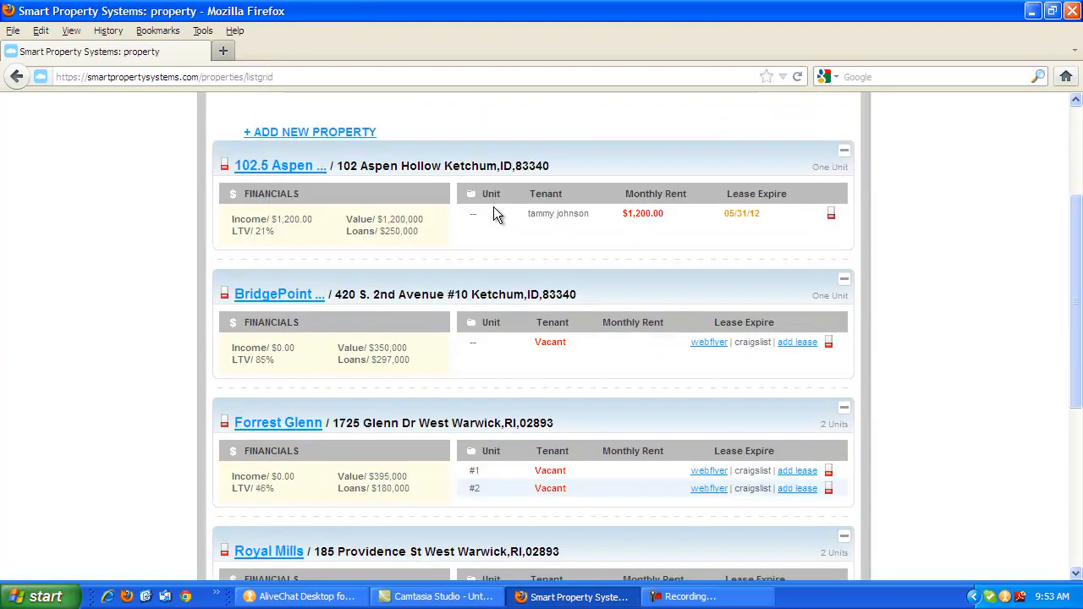
scroll(495, 215, down, 2)
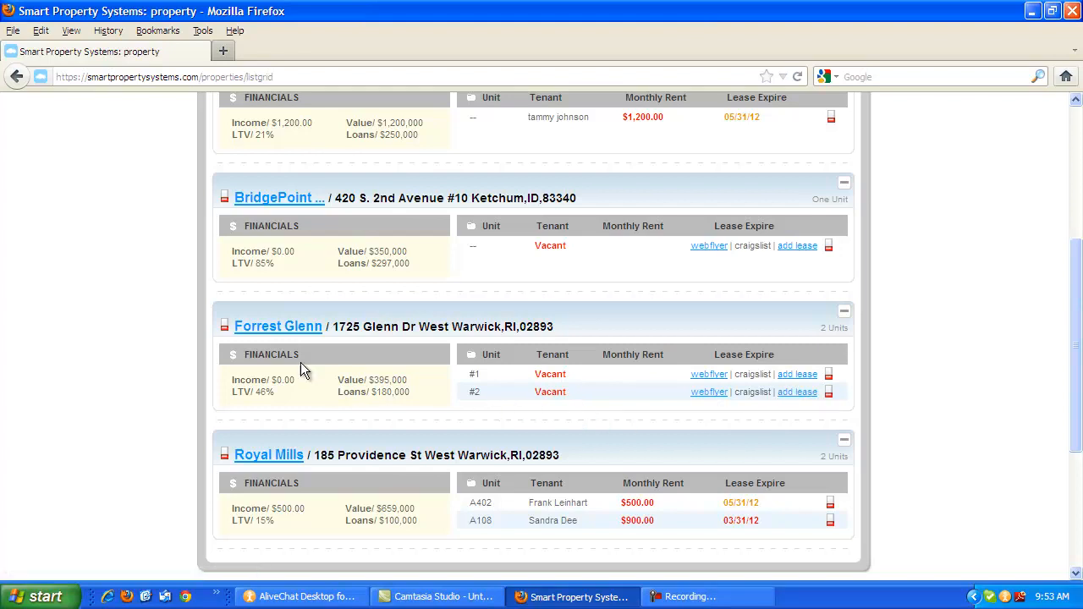
click(784, 395)
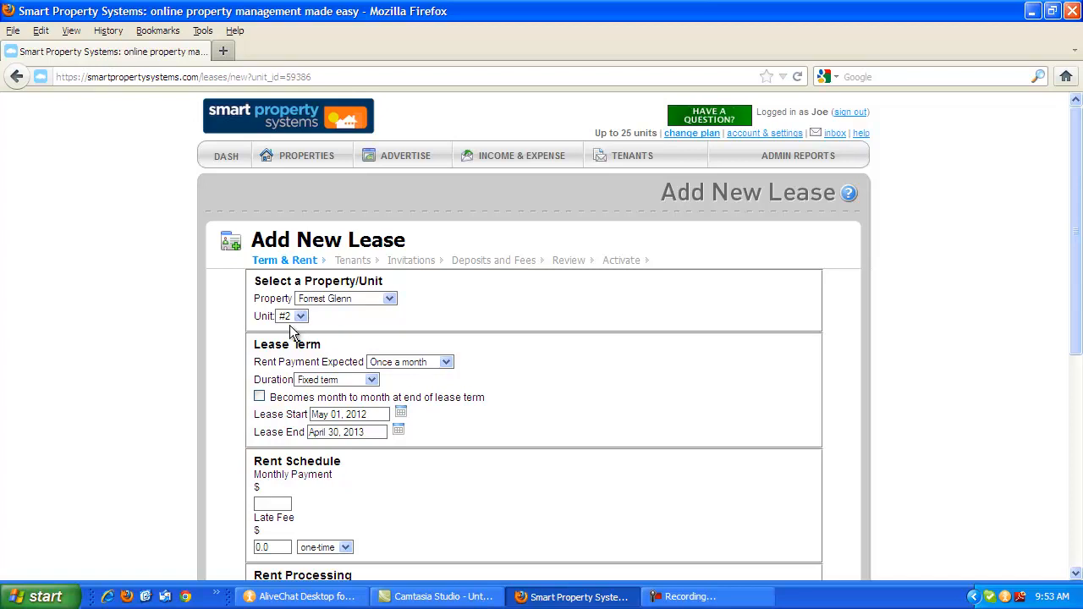
Select Forrest Glenn as the lease's property and review the other available property choices.
click(388, 299)
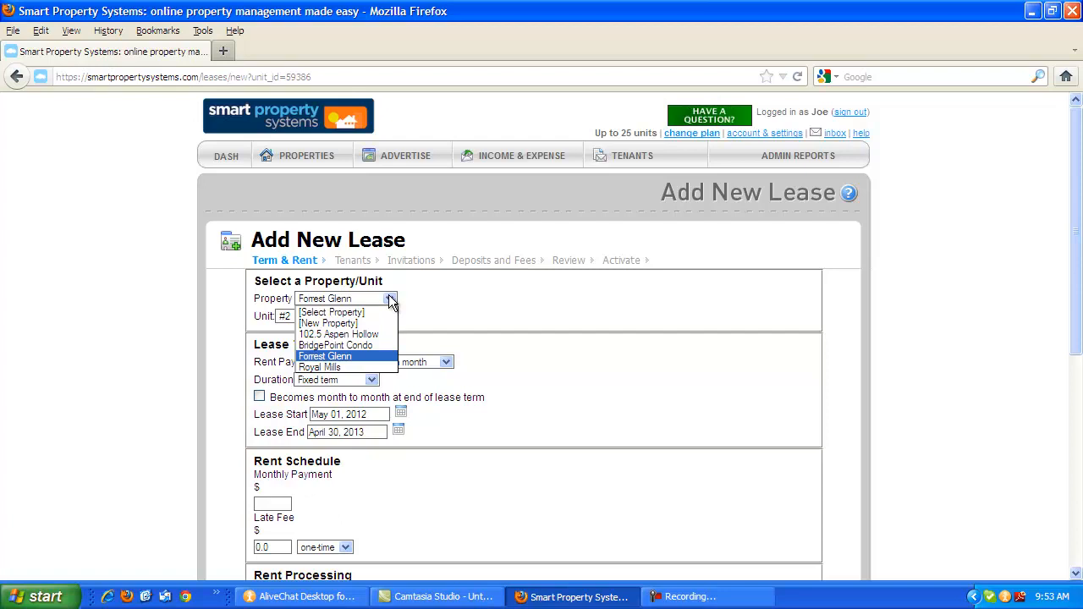
click(364, 362)
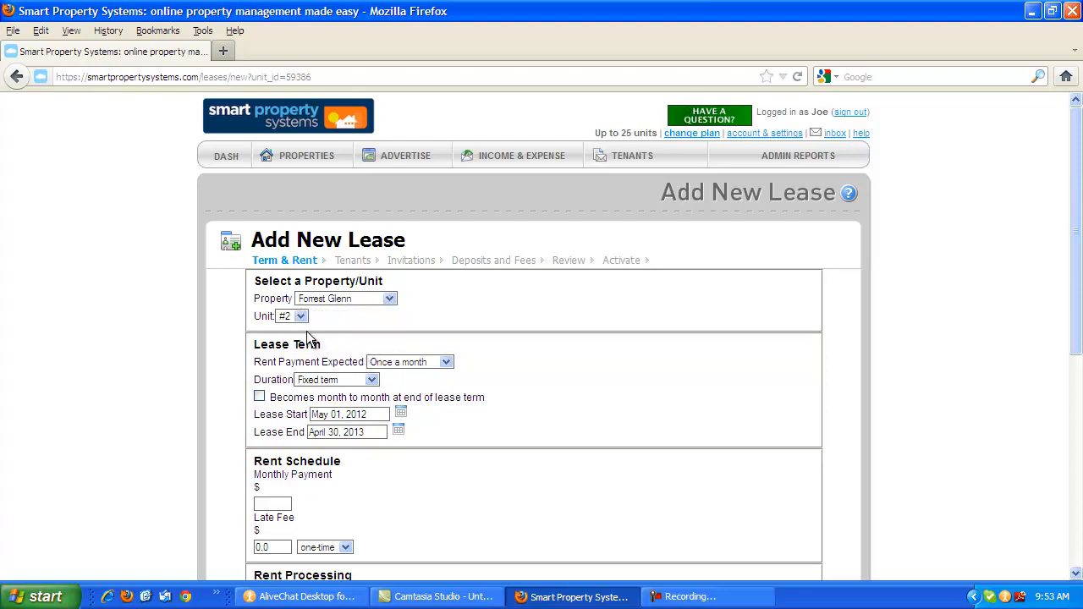
click(389, 301)
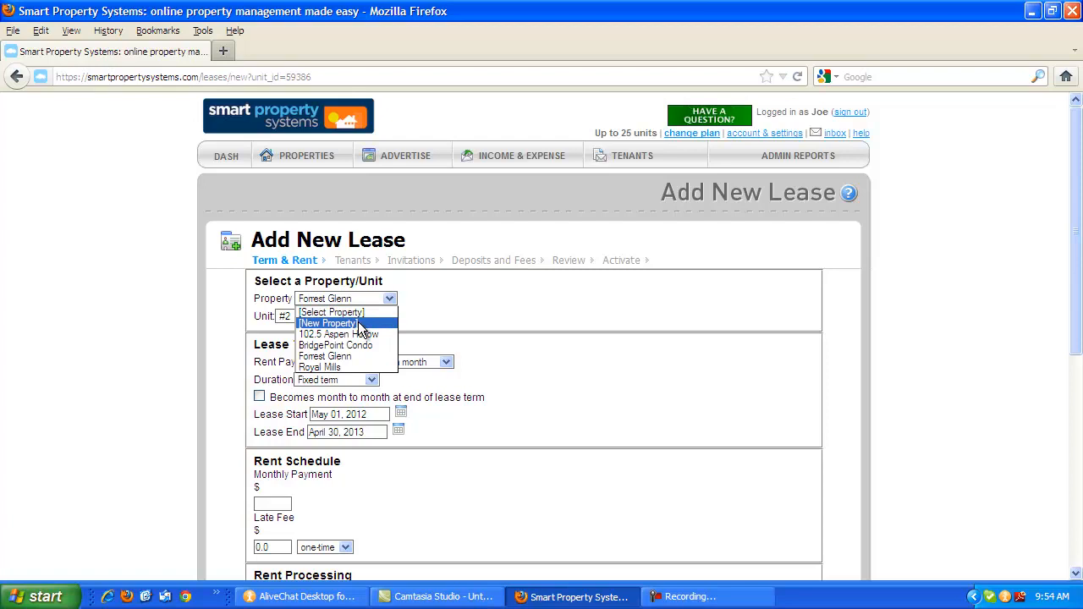
click(470, 289)
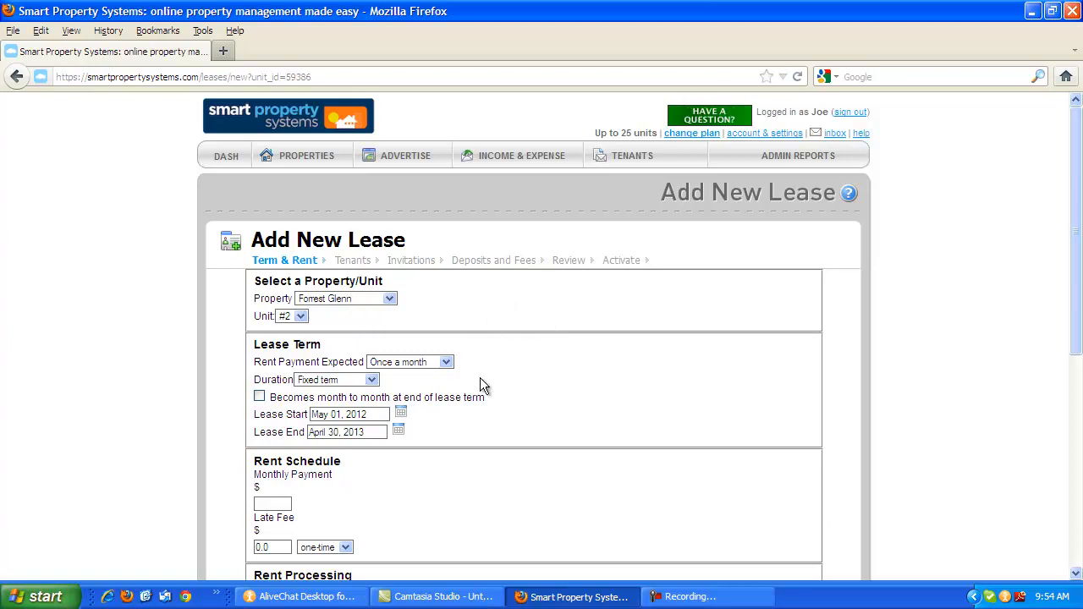
Set the expected rent payment to once a month and the lease duration to fixed term.
click(447, 363)
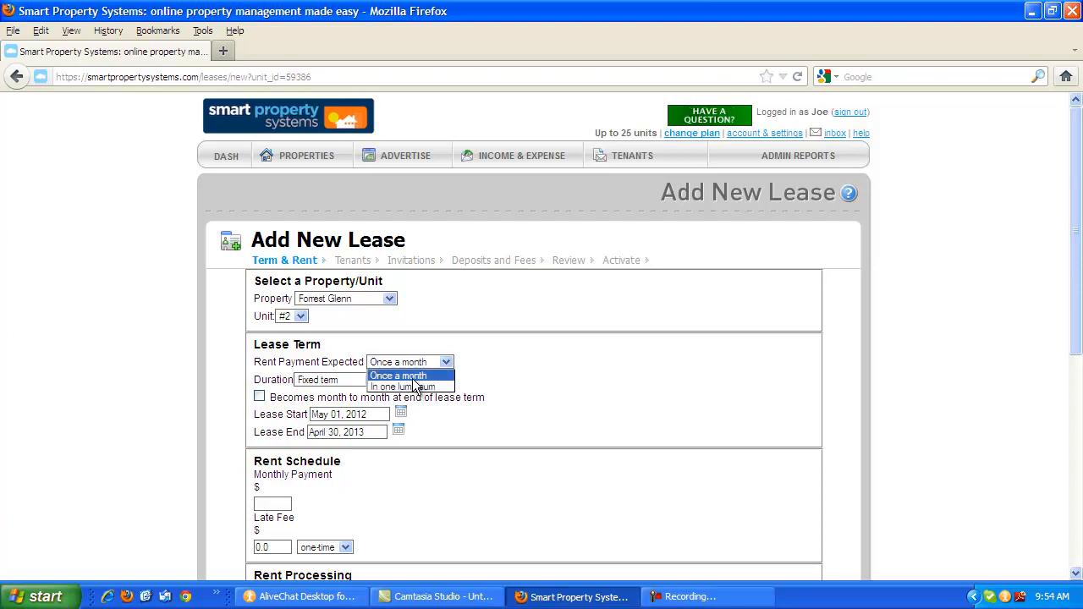
click(414, 377)
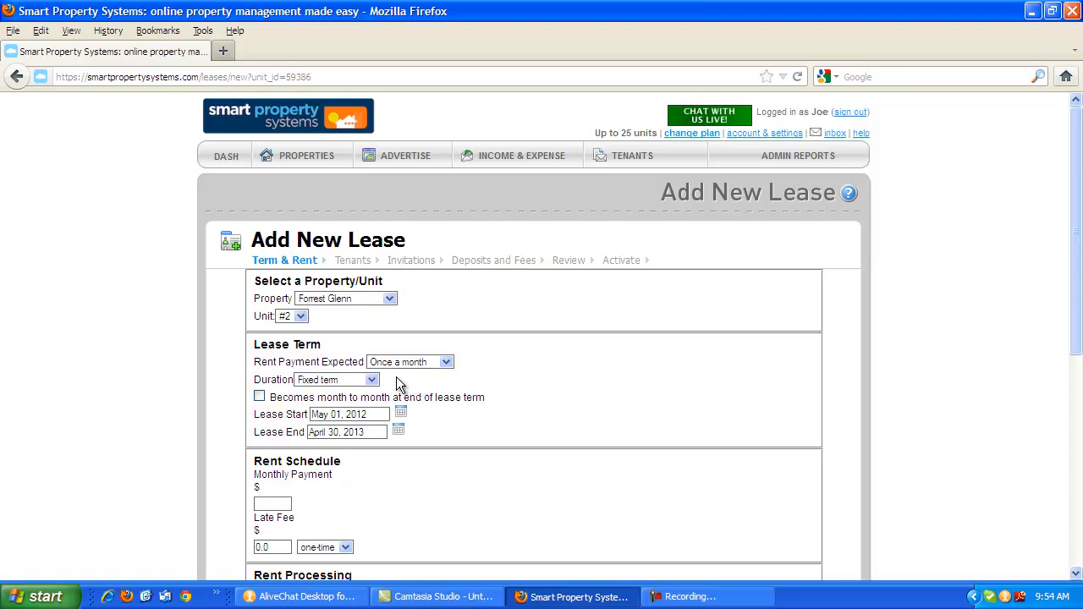
click(337, 384)
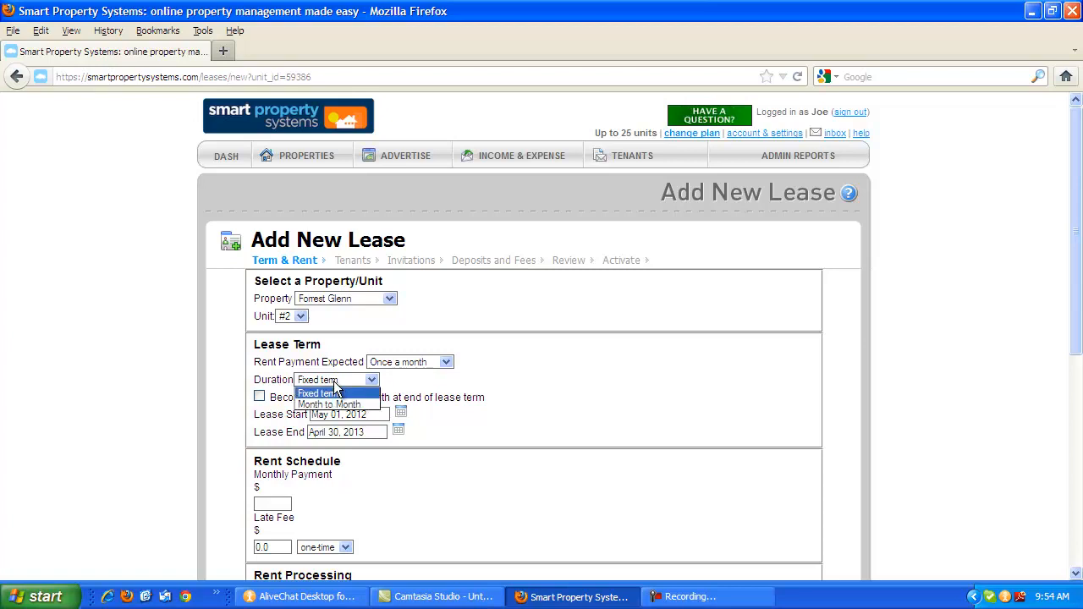
click(342, 405)
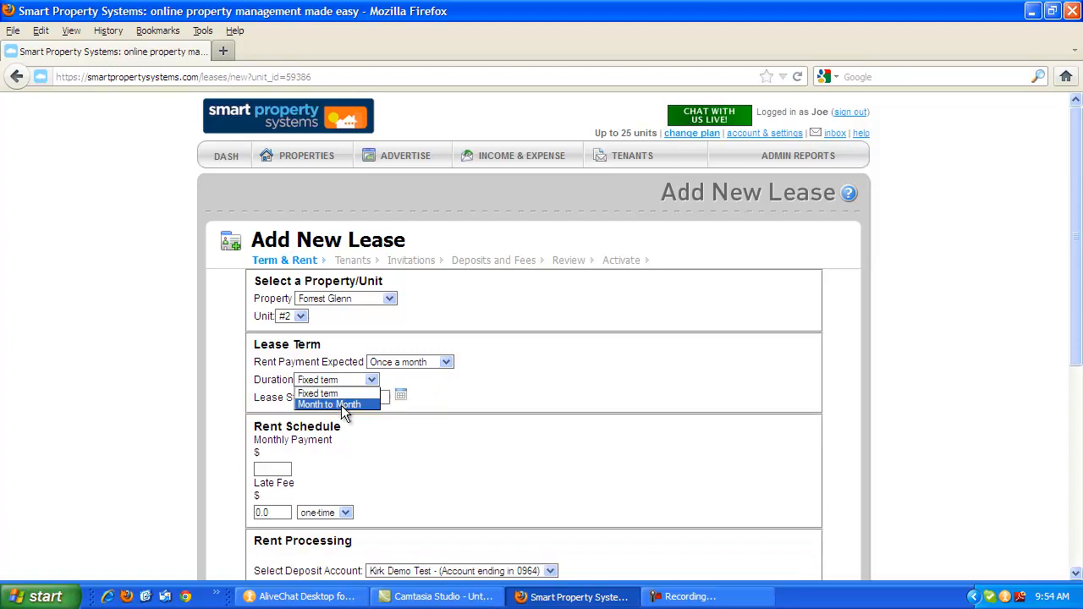
click(342, 394)
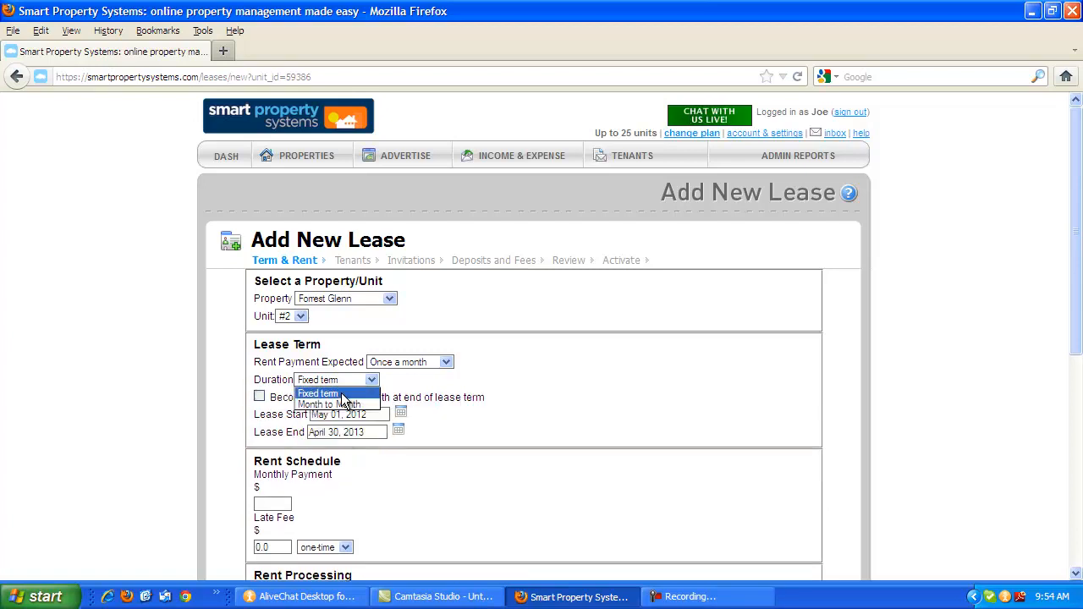
click(343, 395)
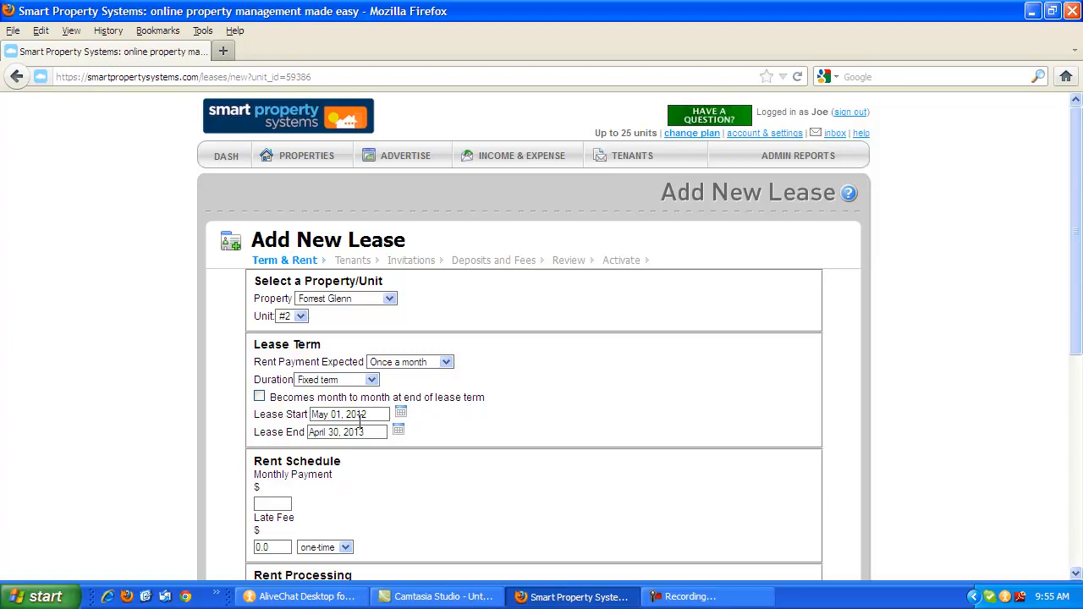
Set the lease start to May 15, 2012 and make rent due on the first of month.
click(399, 416)
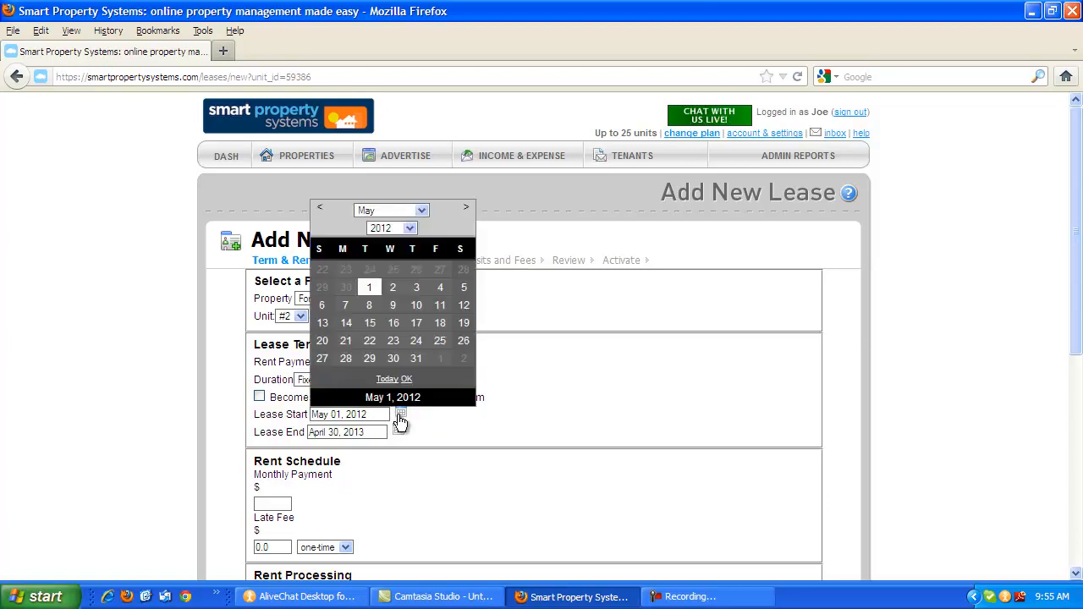
click(375, 325)
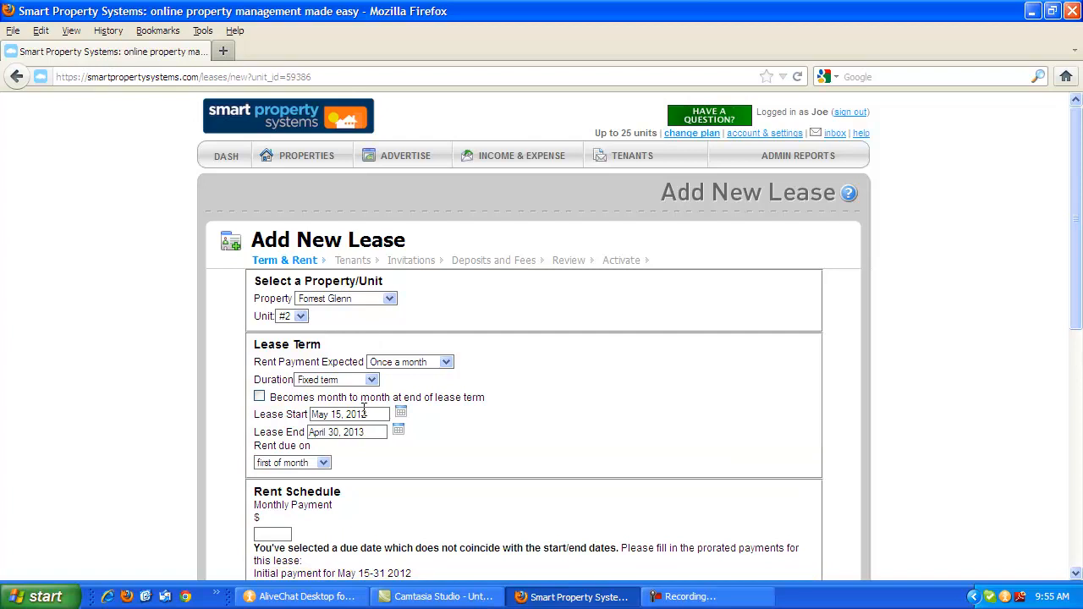
click(324, 464)
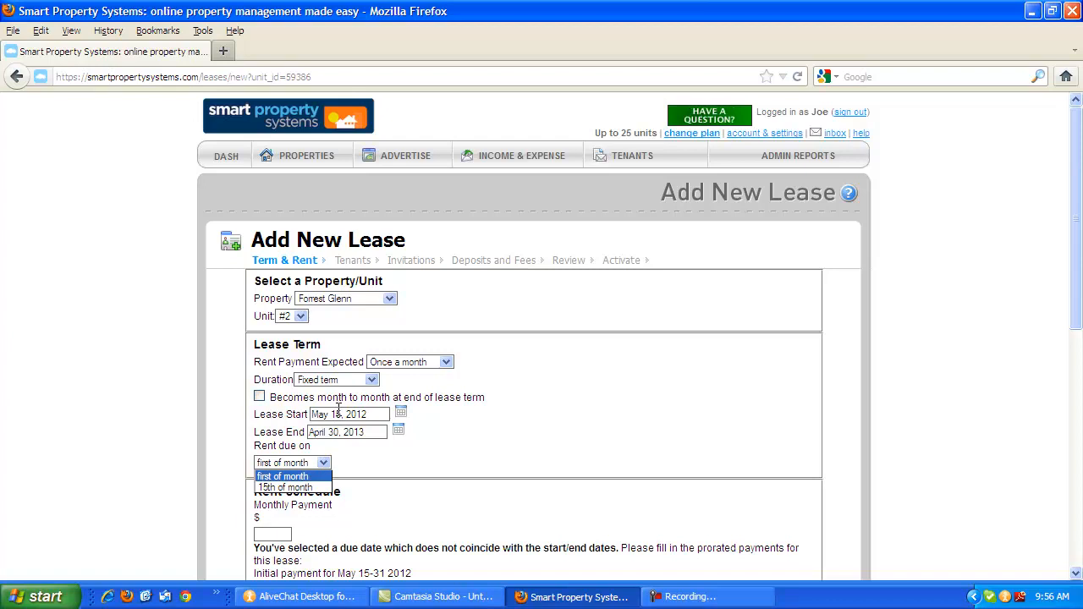
click(291, 477)
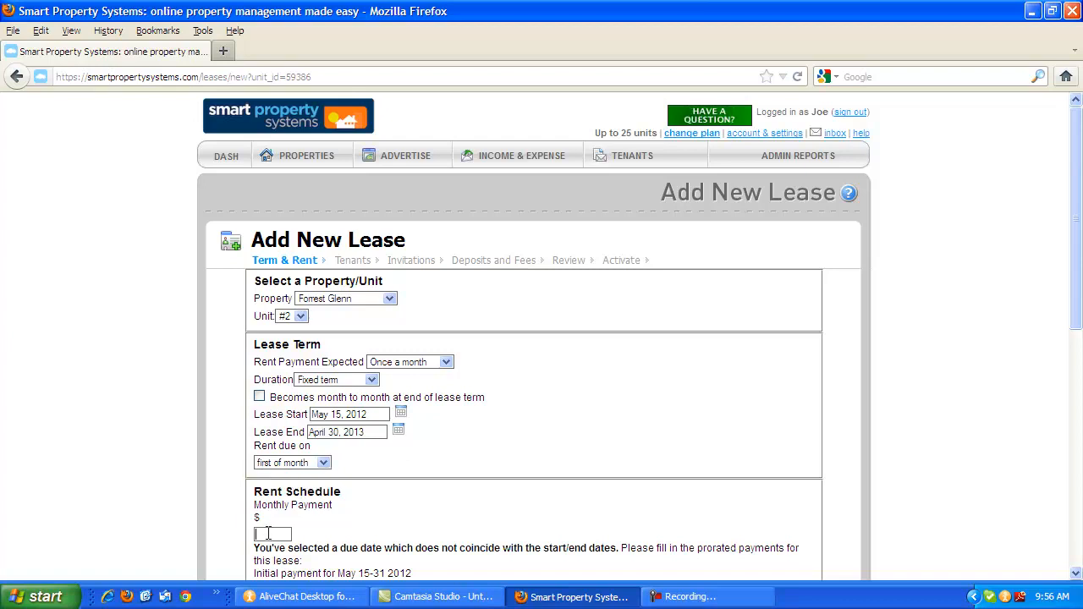
Set the monthly payment to $850.00 and add a one-time late fee of $25.00.
text(850)
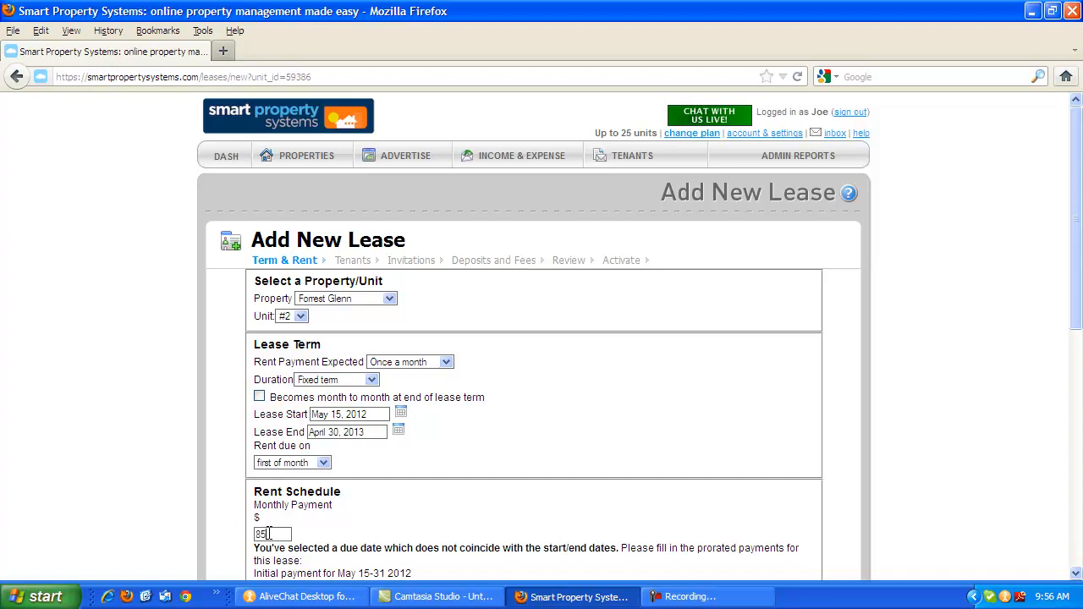
text(.00)
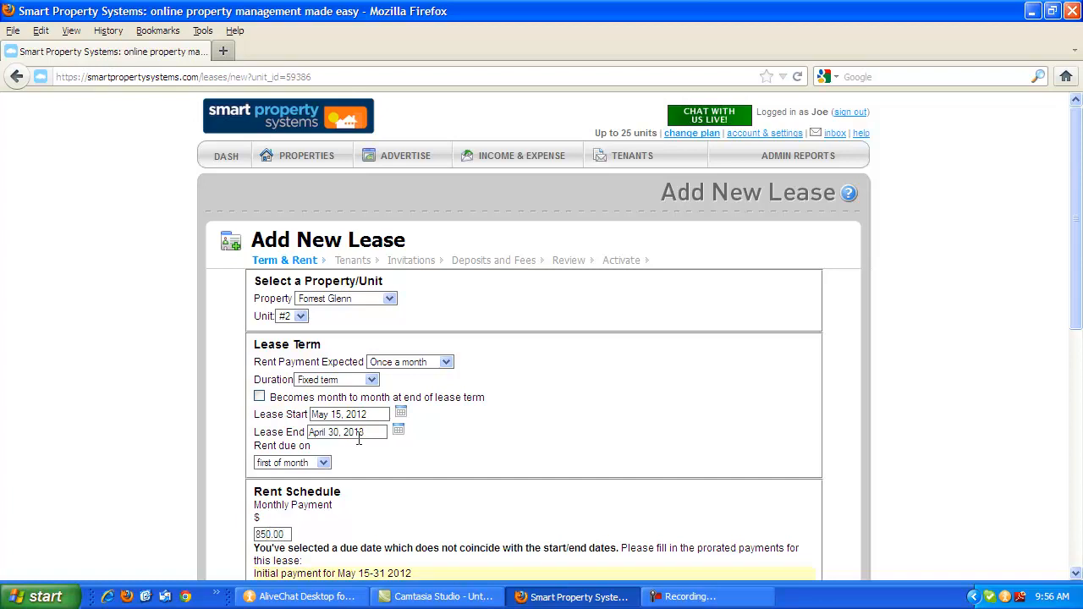
scroll(358, 437, down, 4)
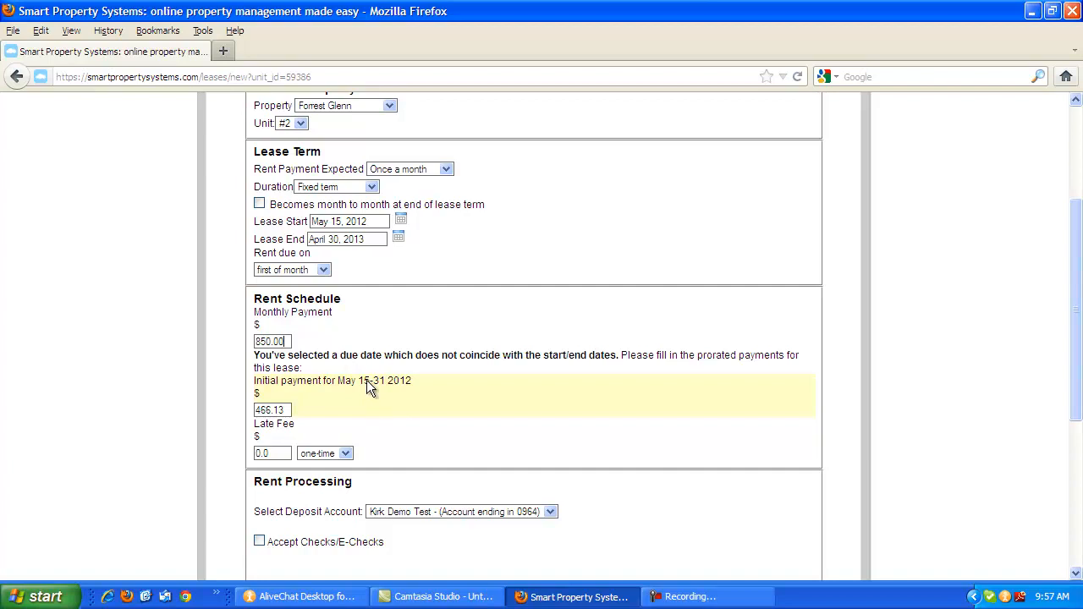
drag(279, 458, 171, 471)
text(25.00)
click(333, 453)
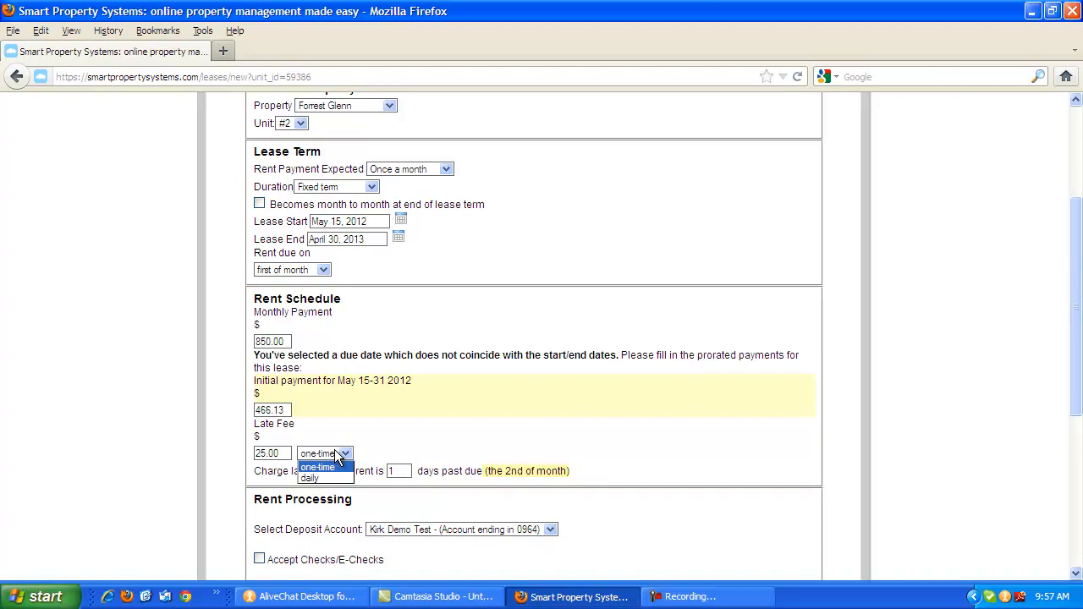
click(396, 470)
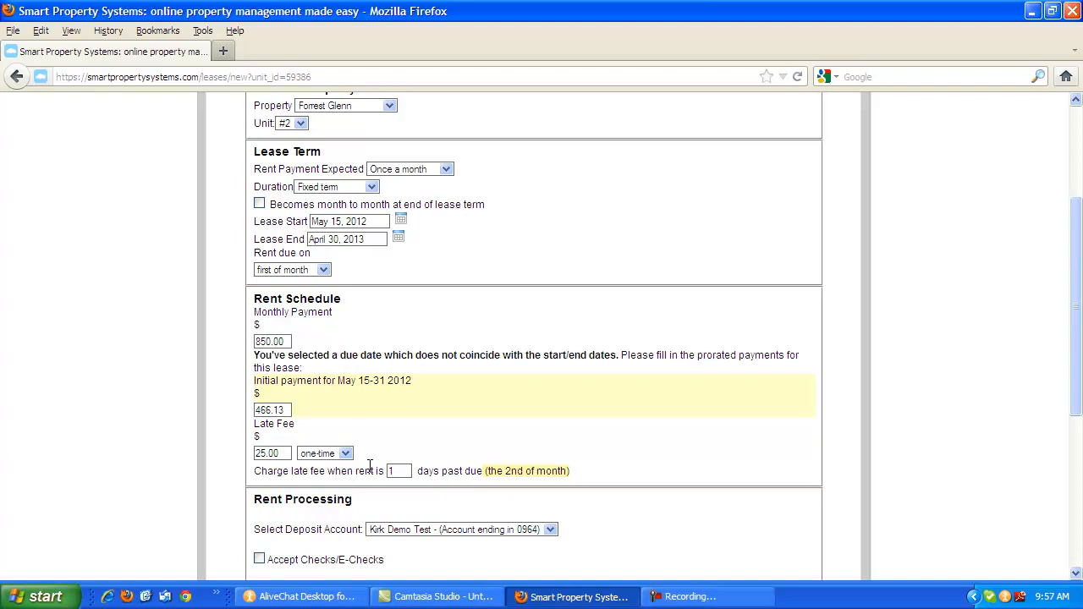
Charge the late fee when rent is 3 days past due.
drag(399, 471, 385, 467)
text(3)
key(Tab)
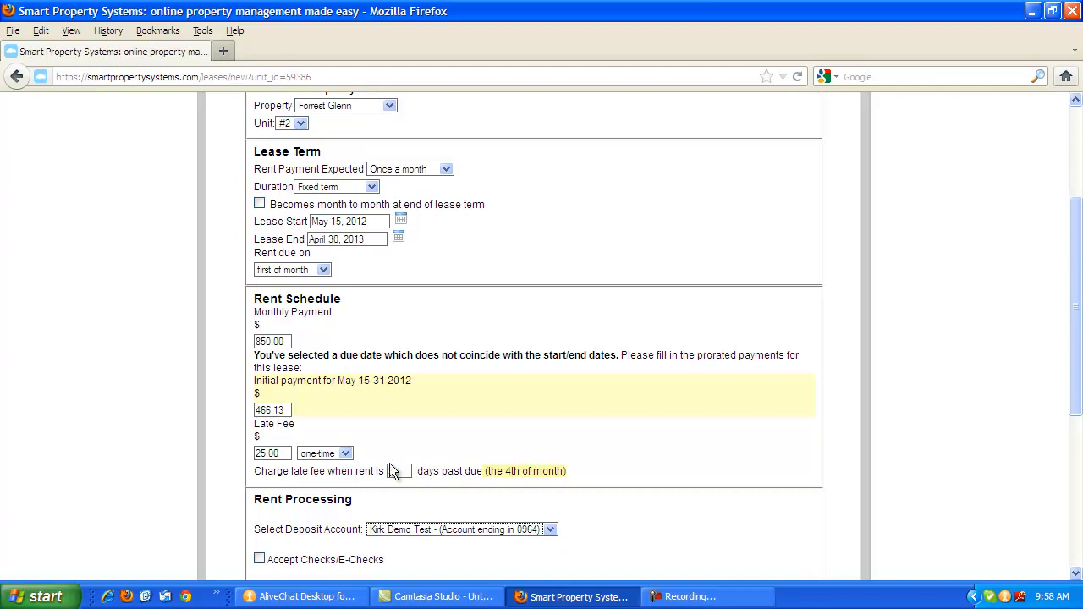
Try the daily frequency for the late fee, and set it back to one-time.
click(346, 453)
click(337, 479)
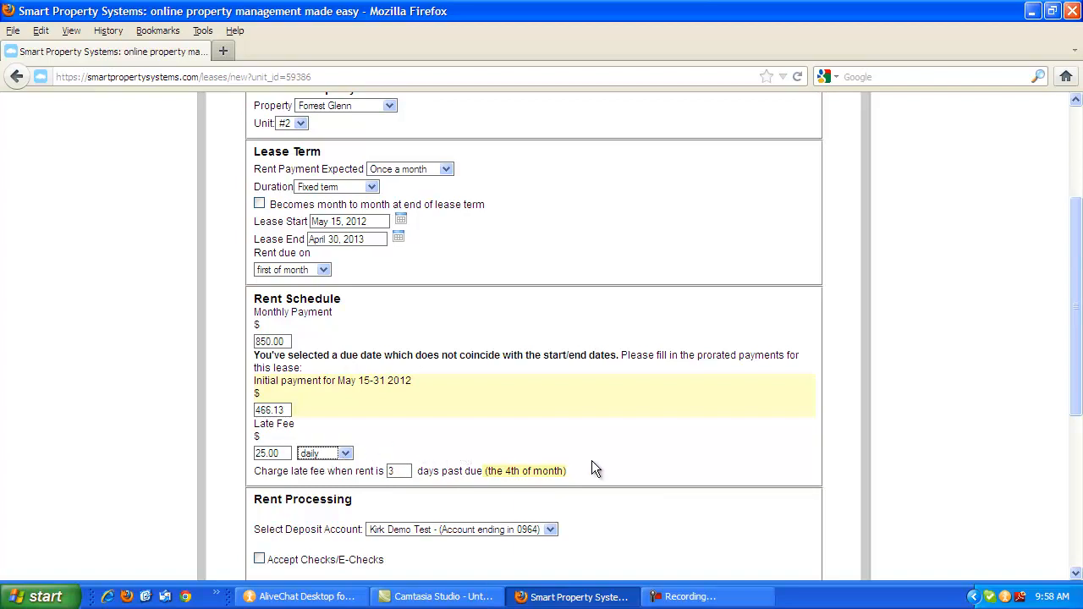
click(345, 454)
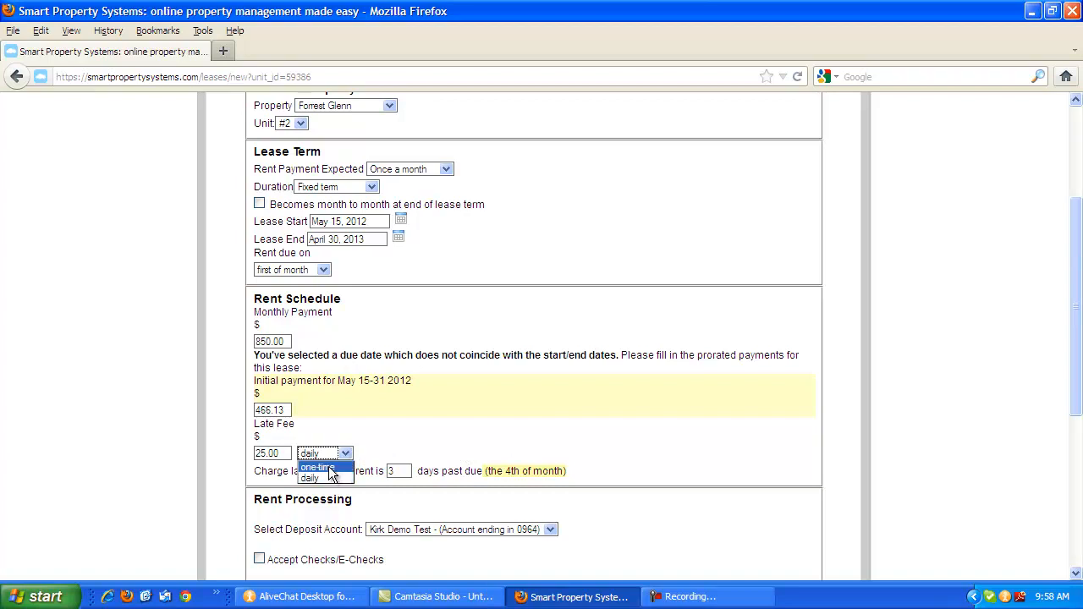
click(330, 471)
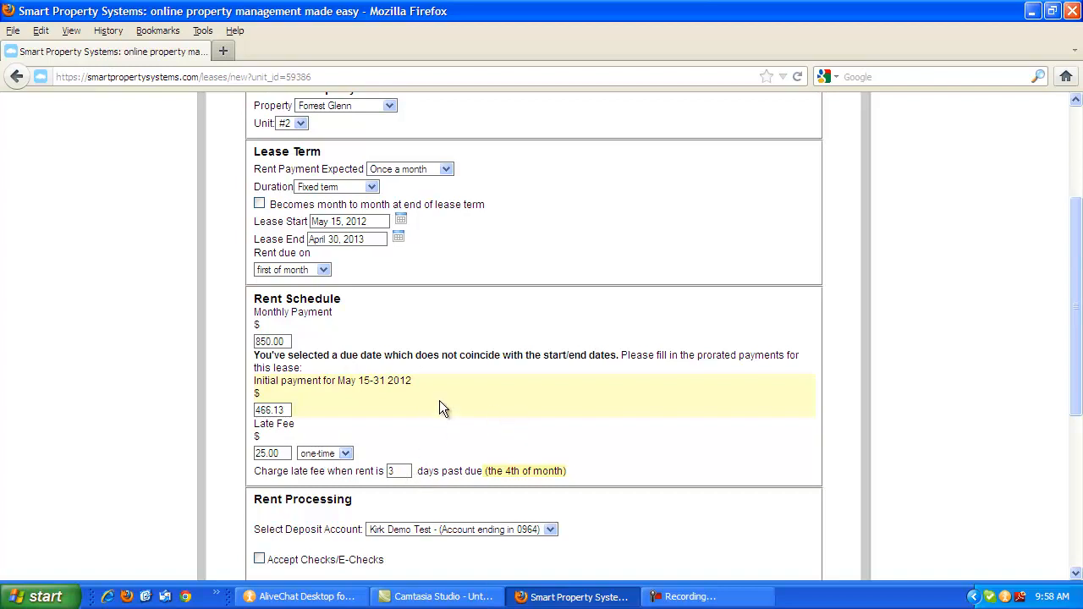
Save the lease's term and rent details, and start adding a new tenant to the lease.
scroll(439, 401, down, 2)
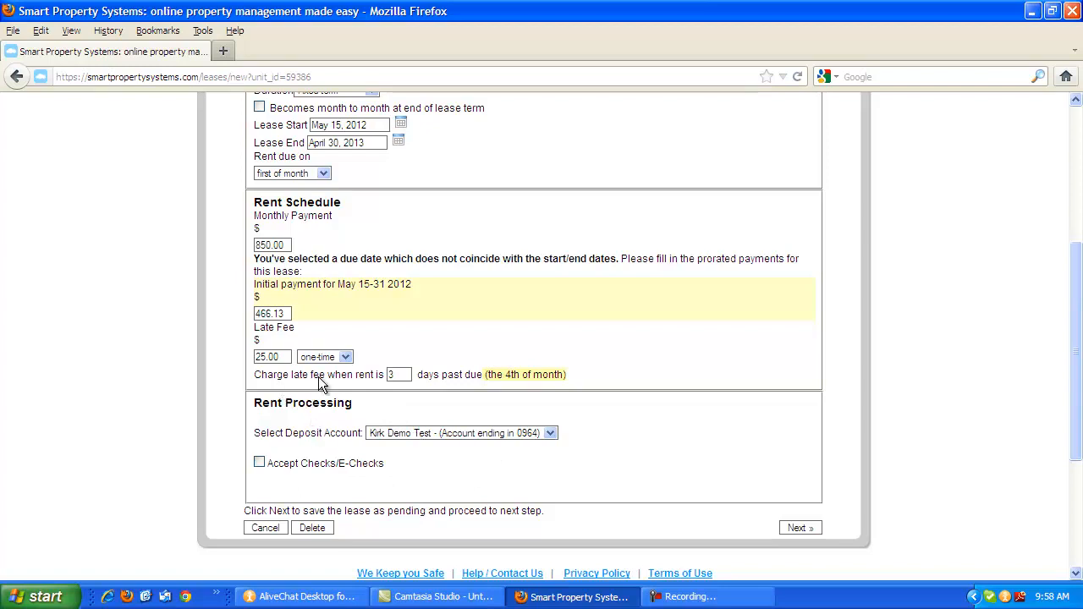
click(799, 528)
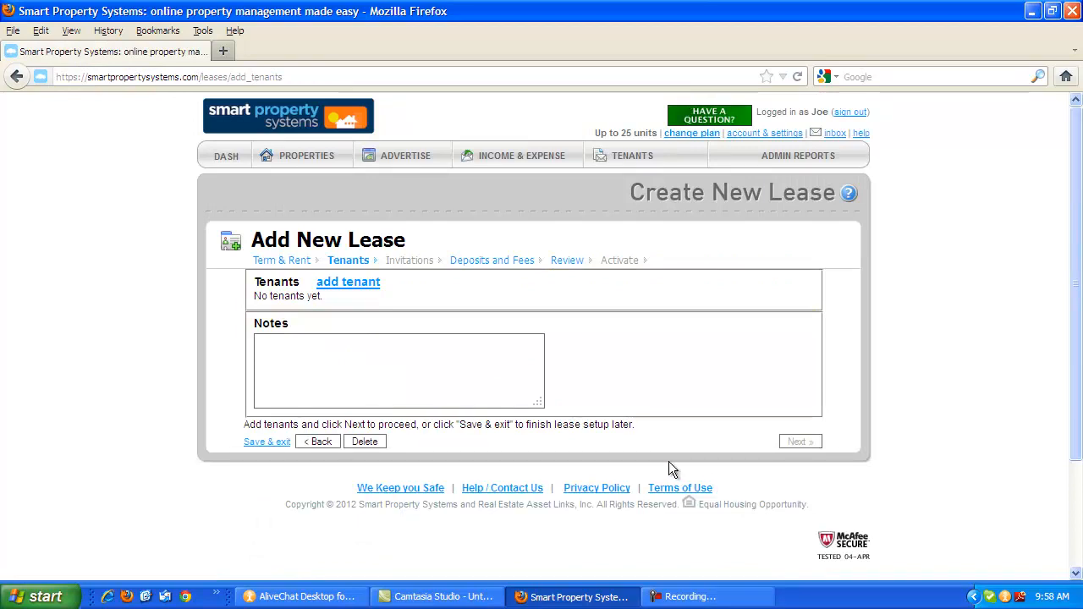
click(346, 284)
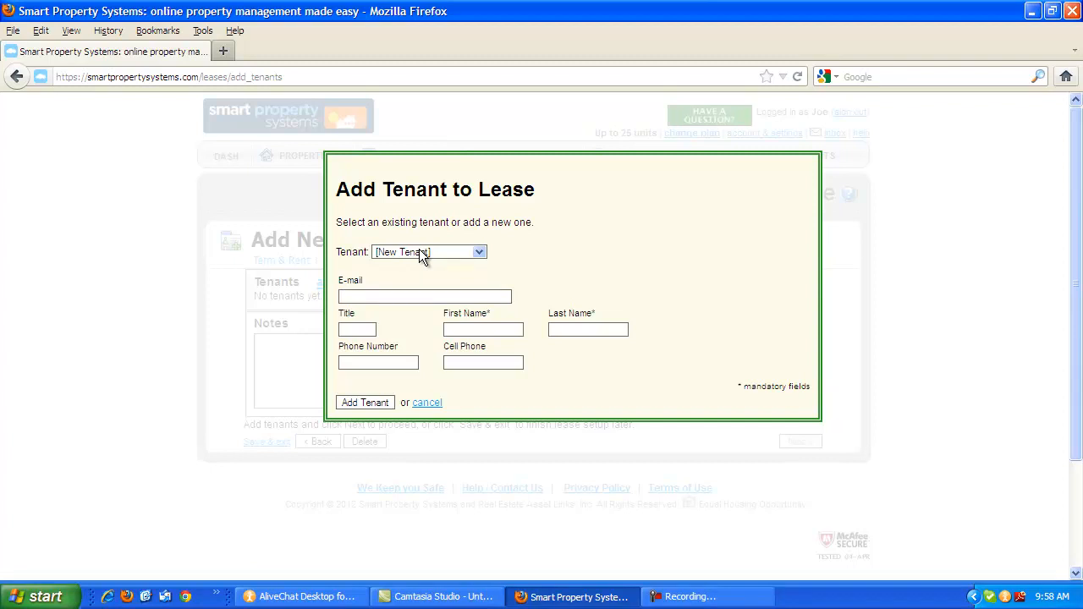
click(476, 253)
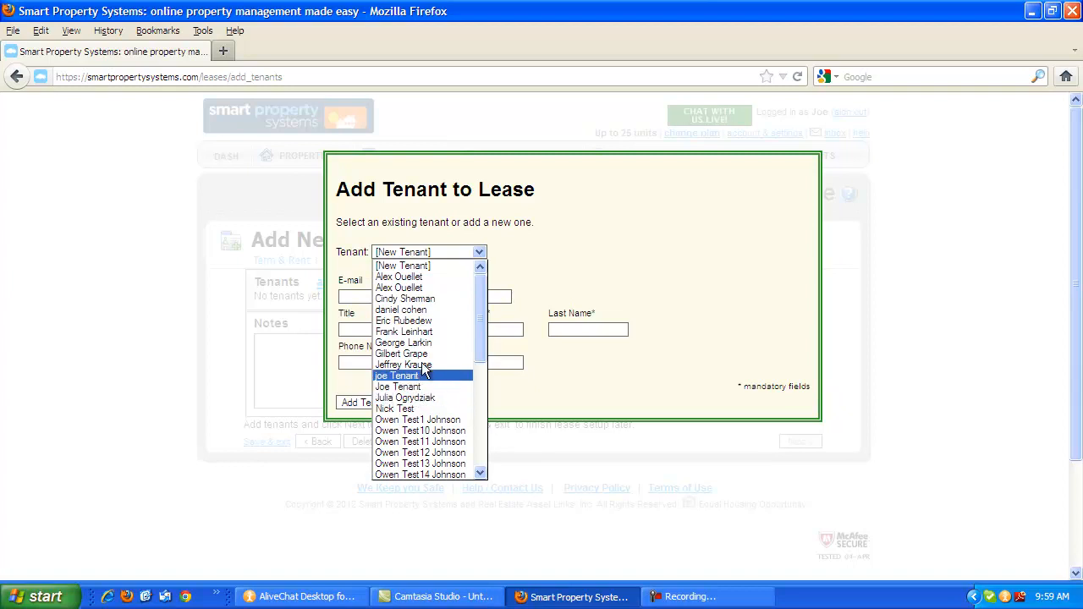
click(433, 251)
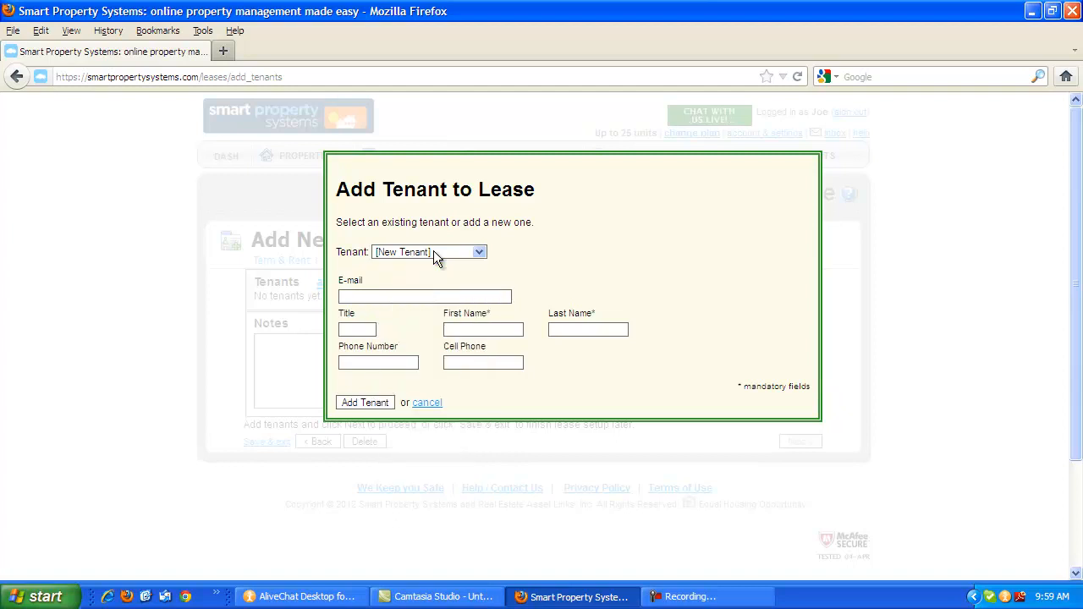
Add a new tenant to the lease with the tenant's e-mail address, first name, last name and phone number.
click(375, 295)
key(Tab)
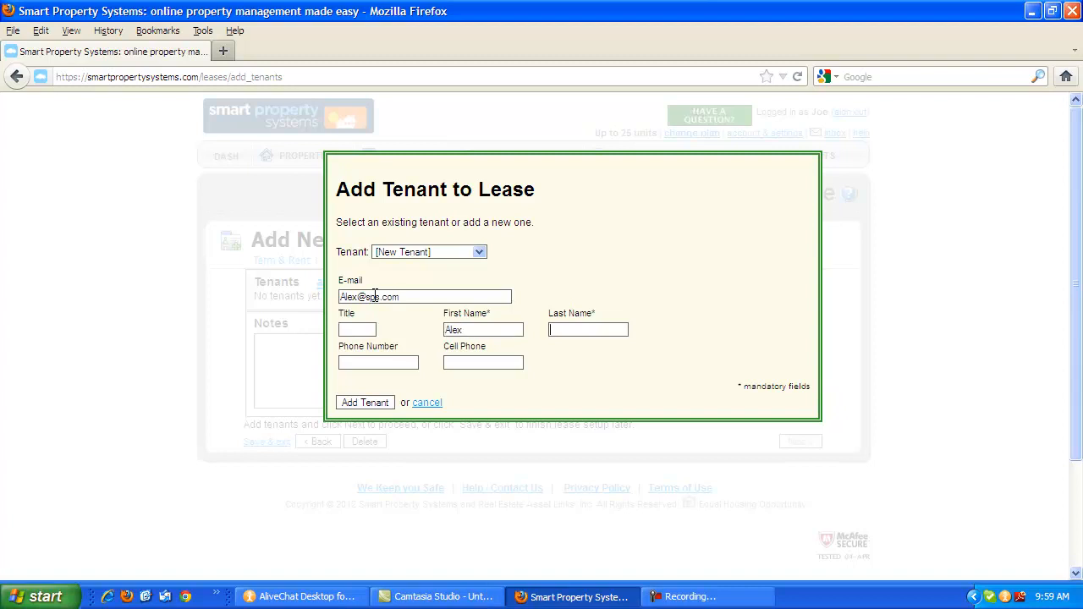
text(555-555)
text(-1212)
click(366, 403)
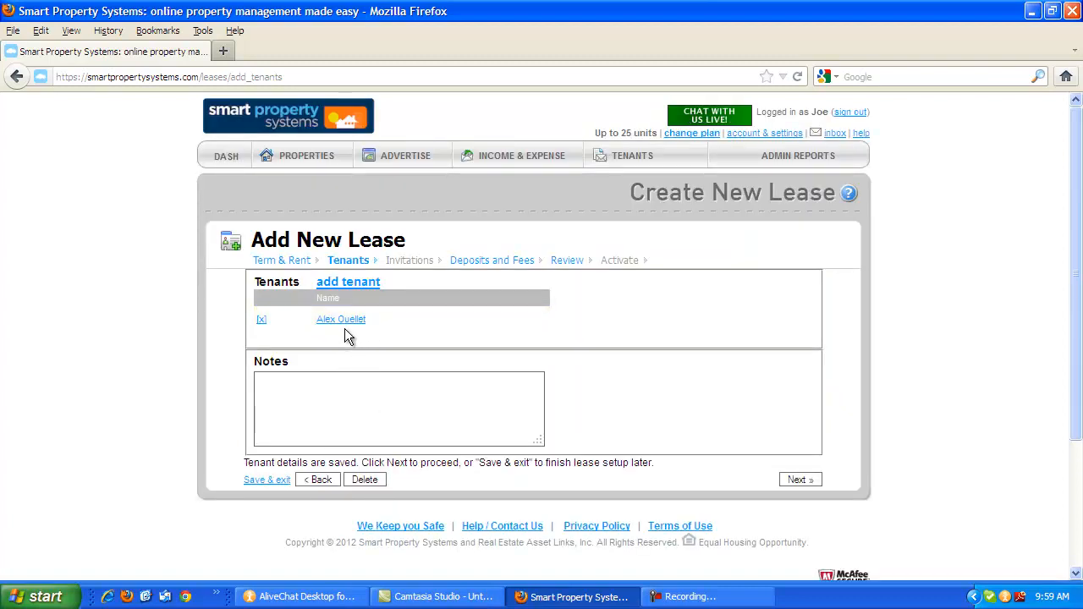
Add a second new tenant to the lease, filling in only the first and last name.
click(348, 287)
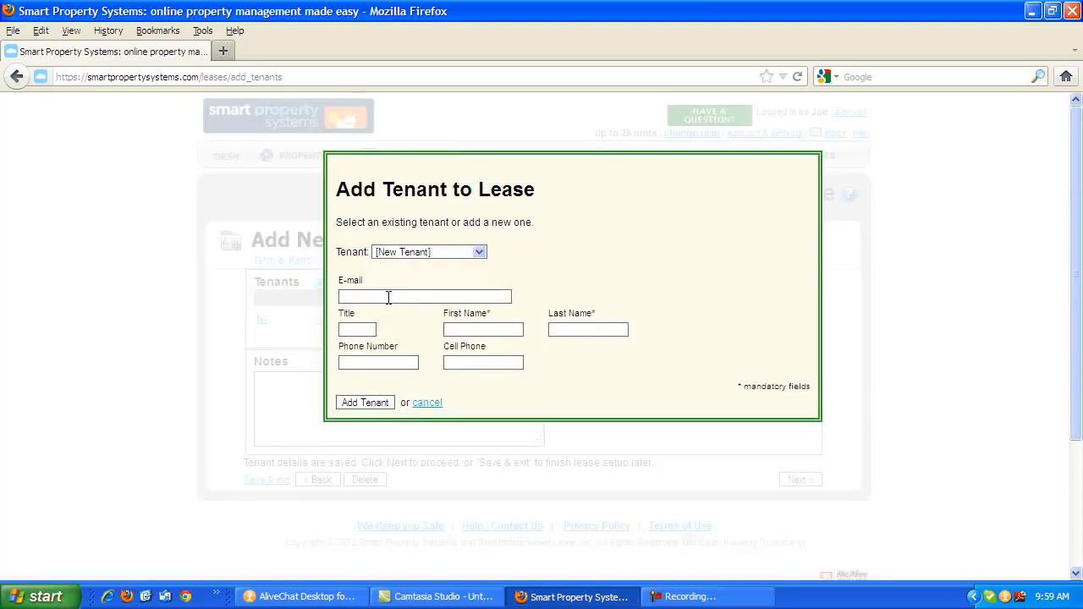
click(375, 296)
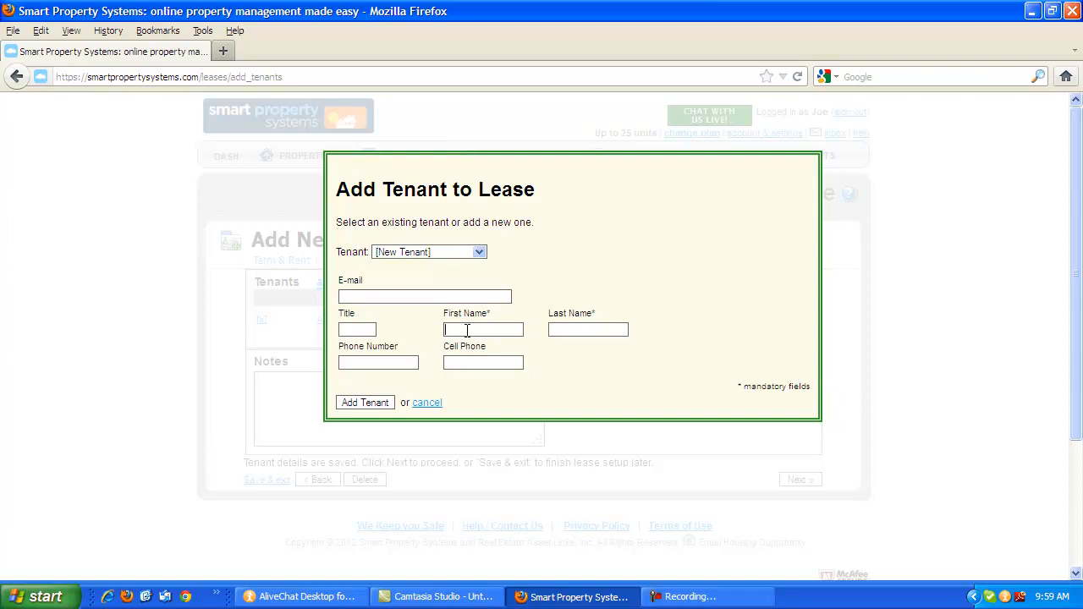
key(Tab)
key(Tab)
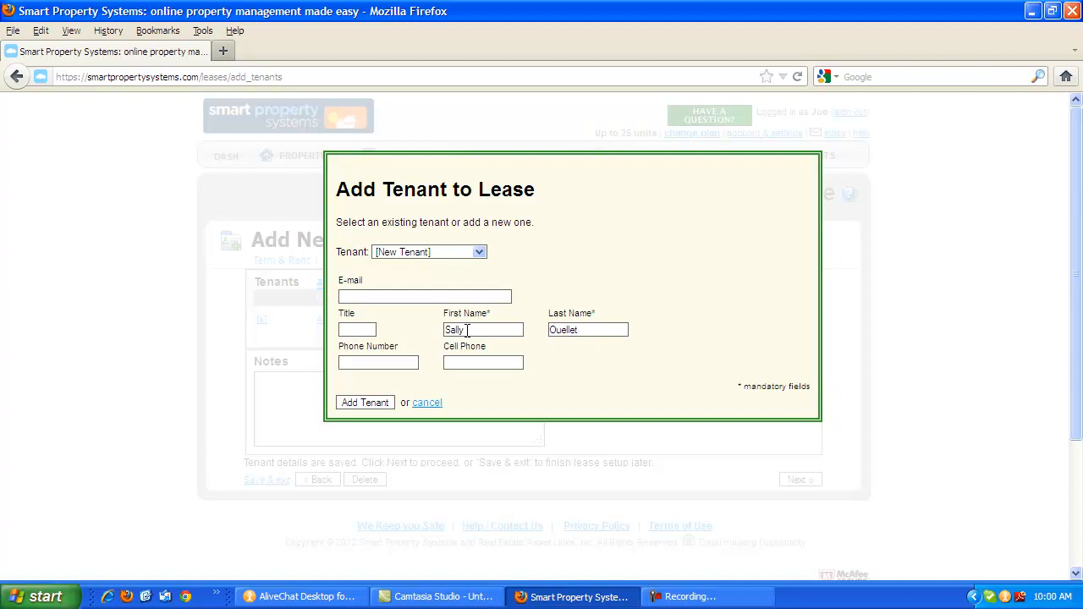
click(358, 404)
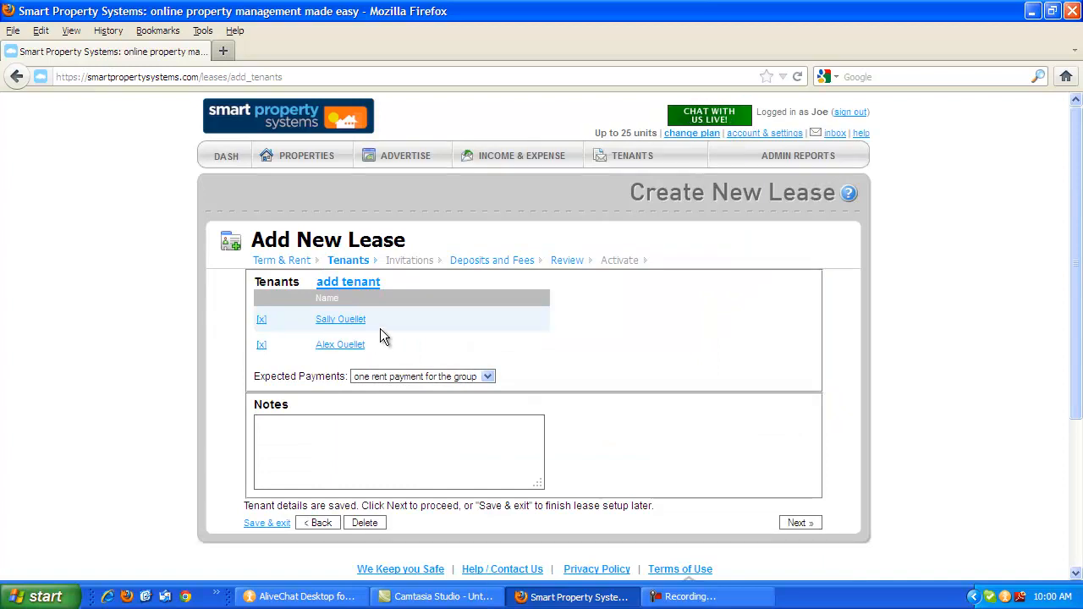
Set the expected payments to each tenant pays separately, and proceed to the lease review without sending invitations or adding deposits or recurring charges.
click(421, 378)
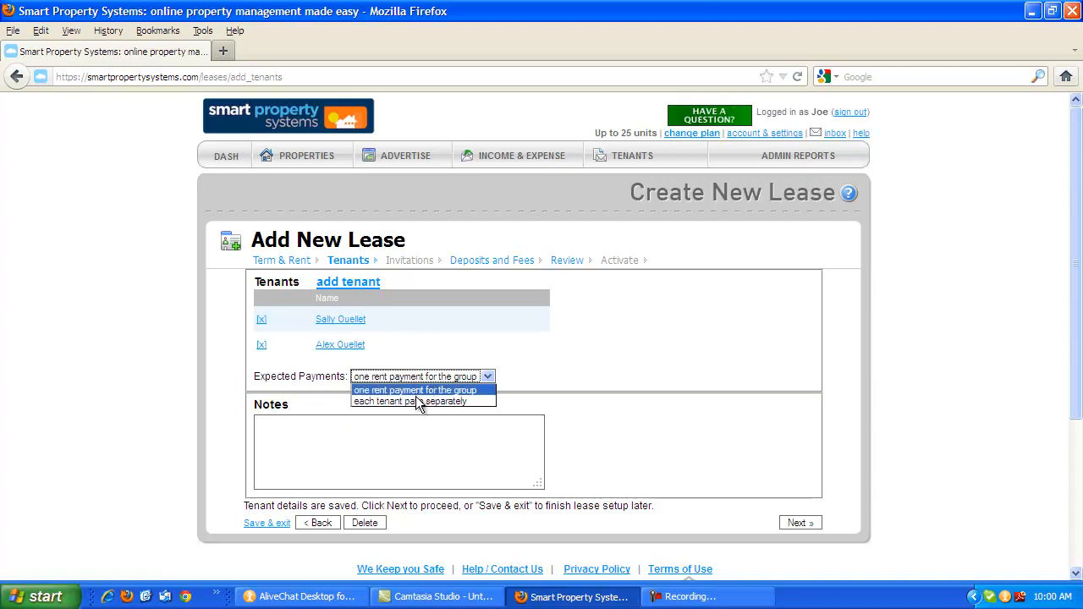
click(413, 400)
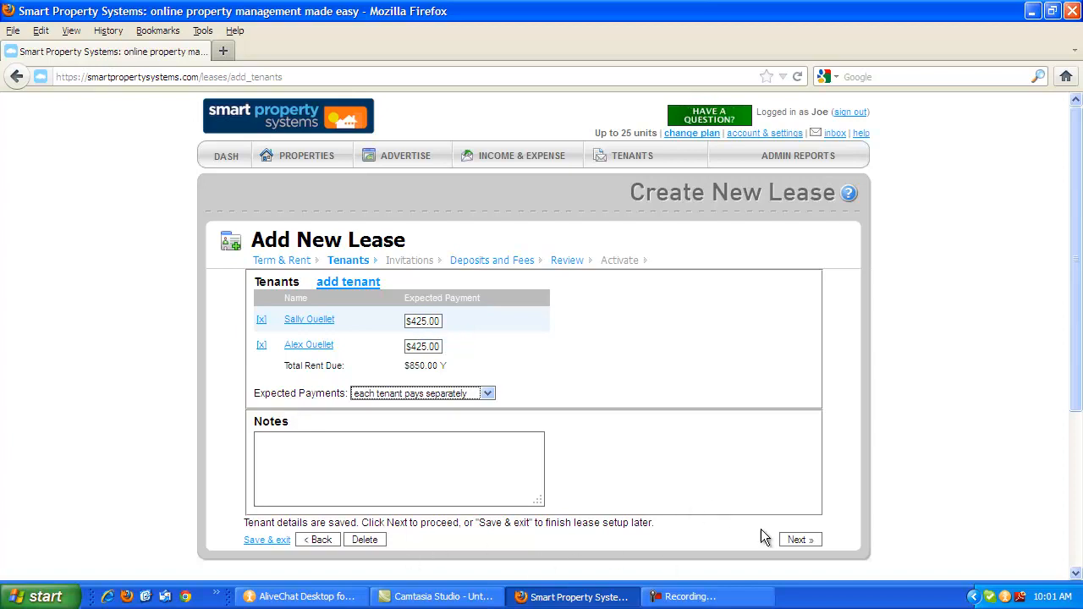
click(798, 542)
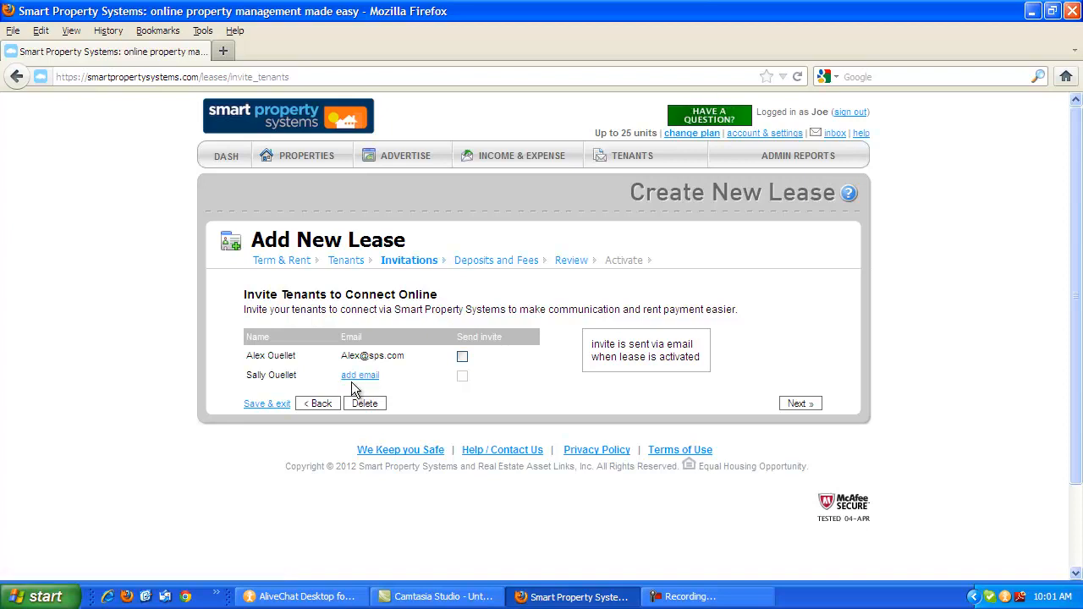
click(799, 404)
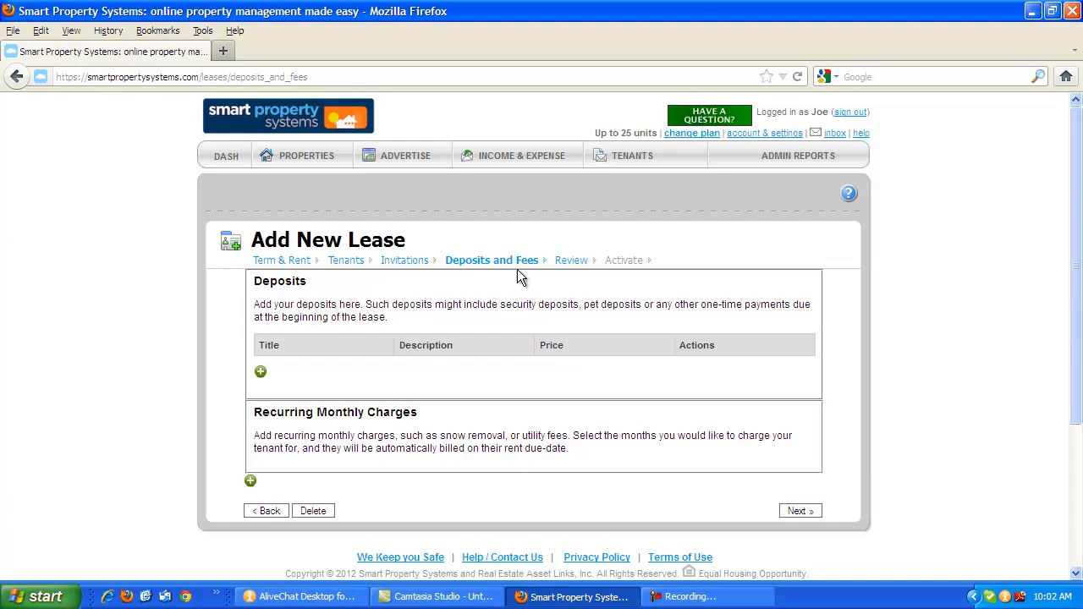
click(803, 513)
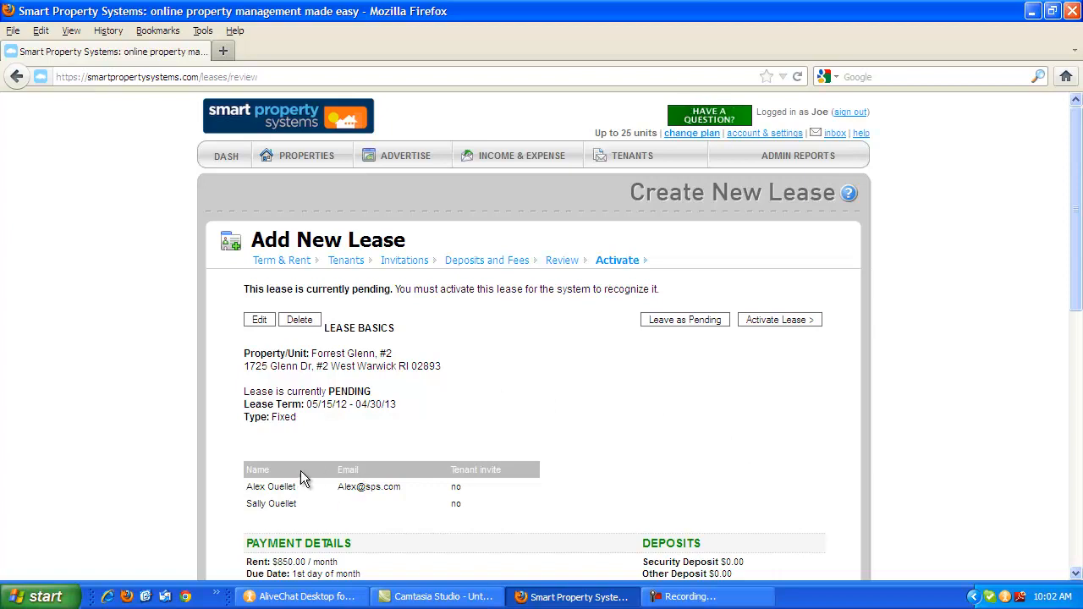
Review the lease summary and leave the lease as pending, and activate the Forrest Glenn #2 lease from the pending leases.
scroll(458, 411, down, 4)
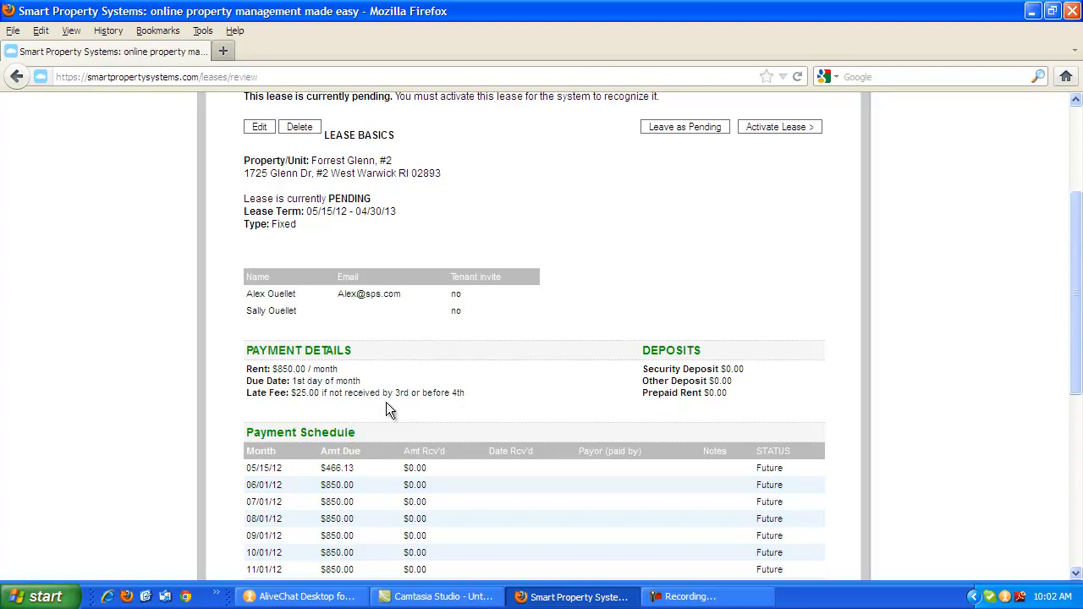
scroll(388, 406, up, 4)
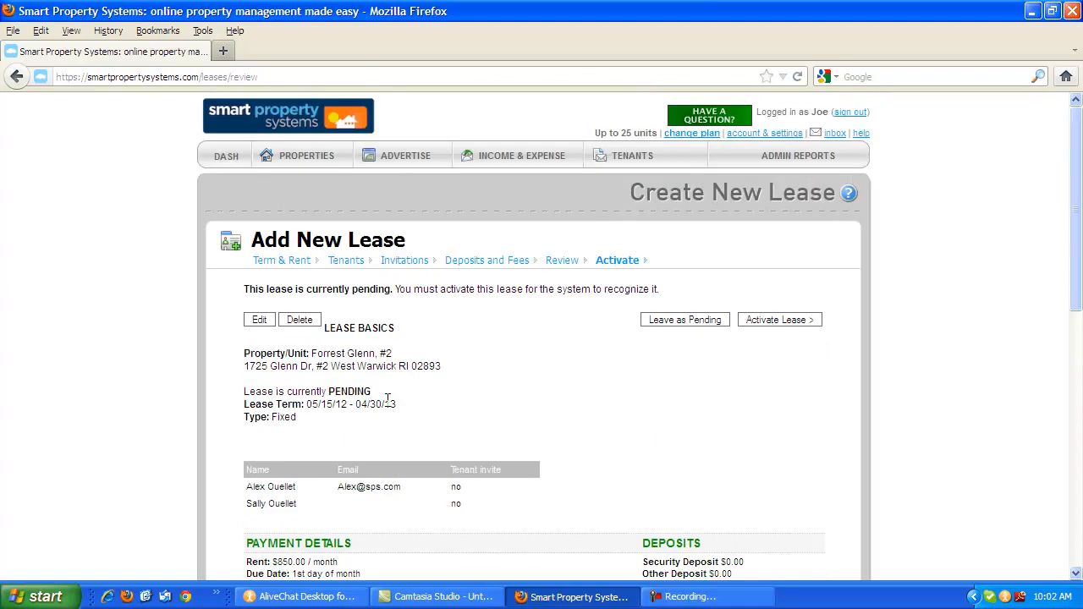
click(688, 320)
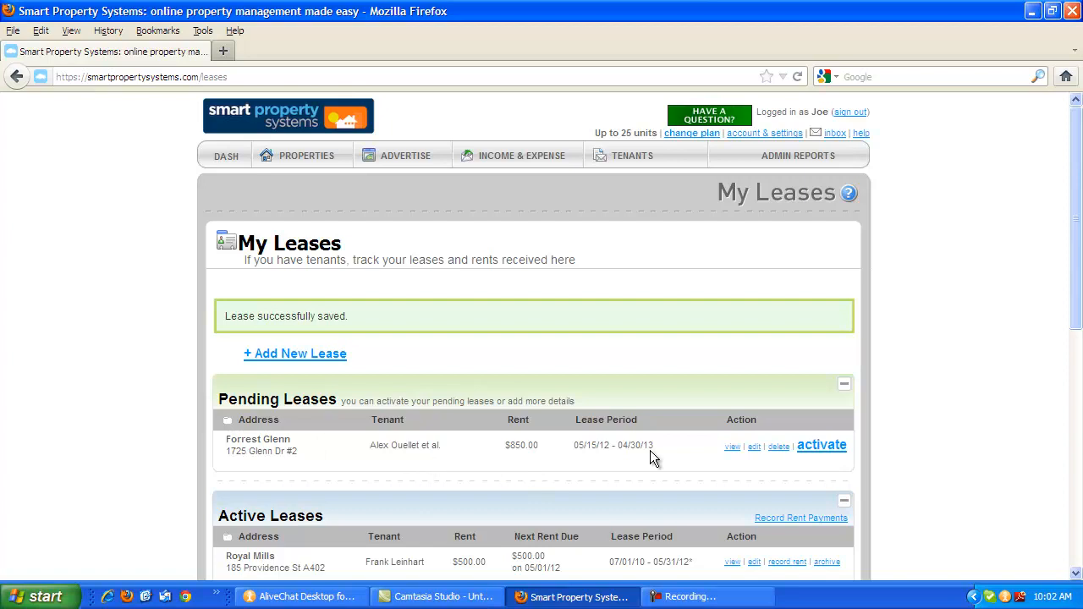
click(829, 451)
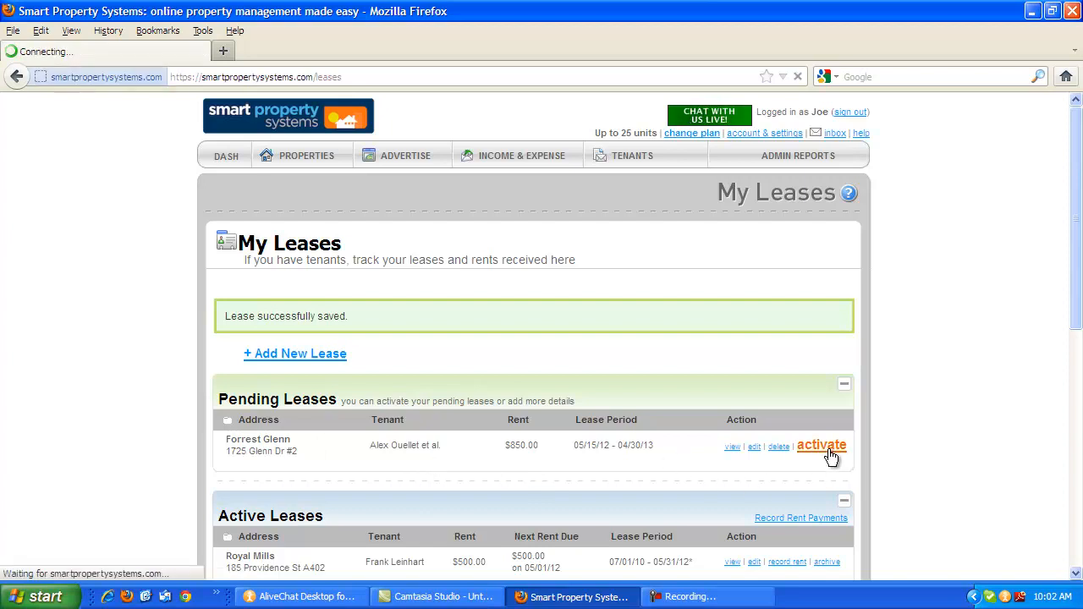
scroll(825, 449, down, 4)
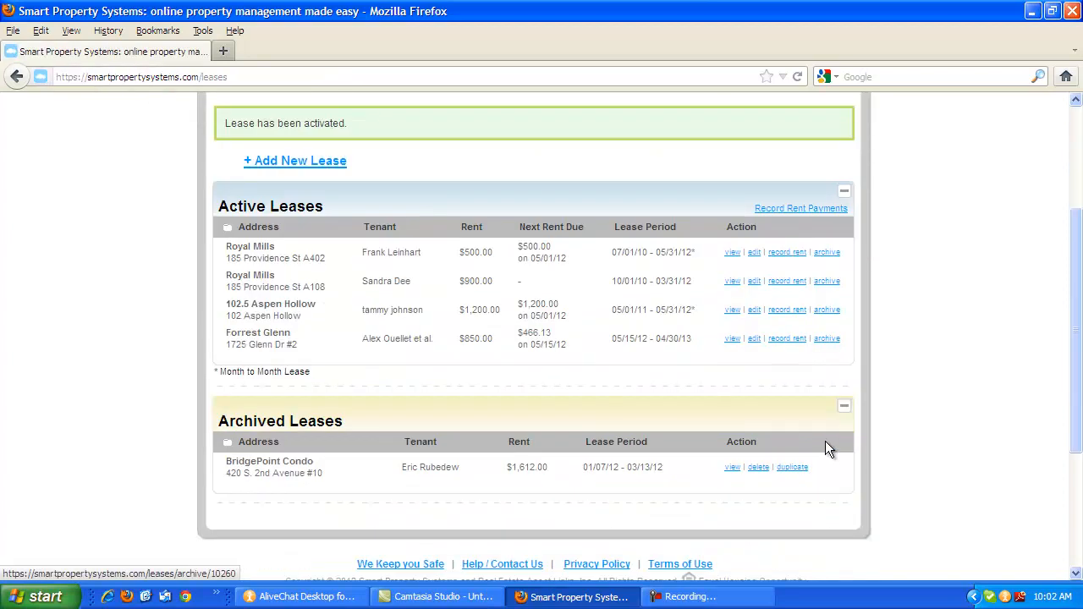